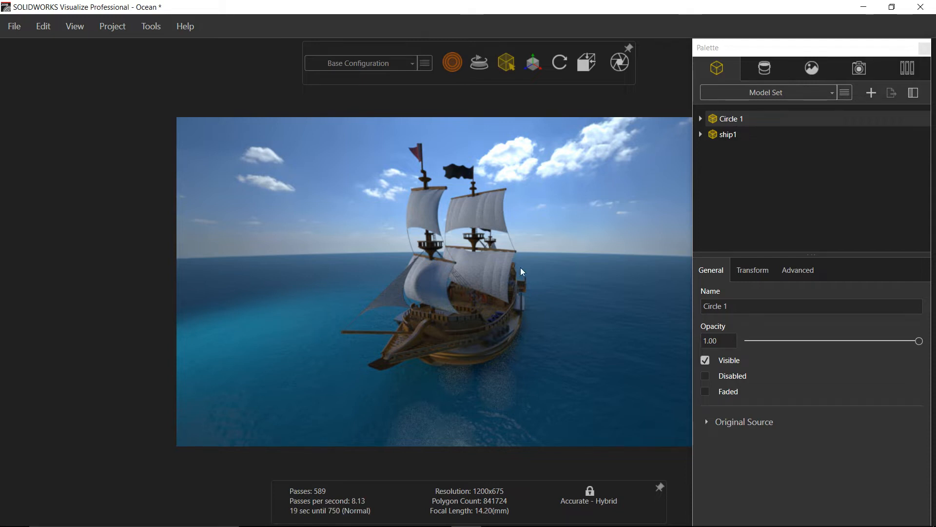
Create a new camera in the Ocean project and name it VR.
click(863, 71)
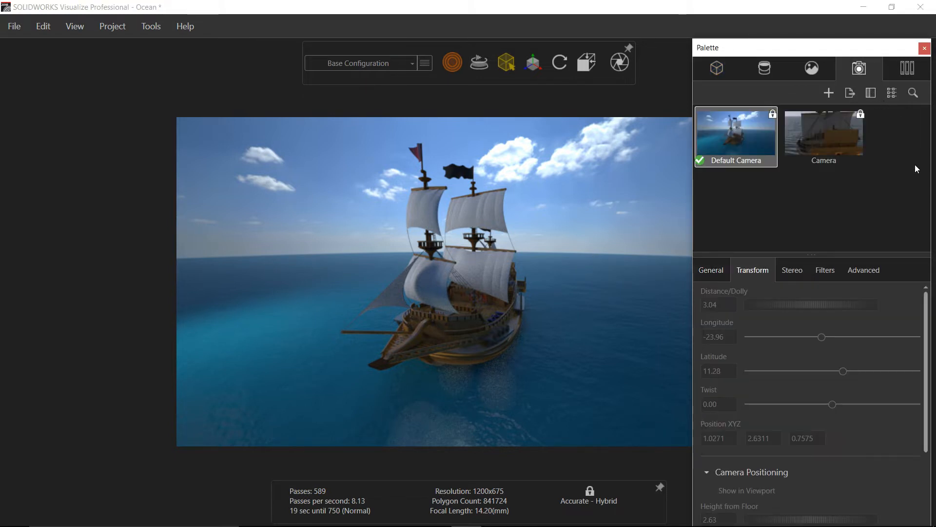
click(905, 172)
right_click(903, 174)
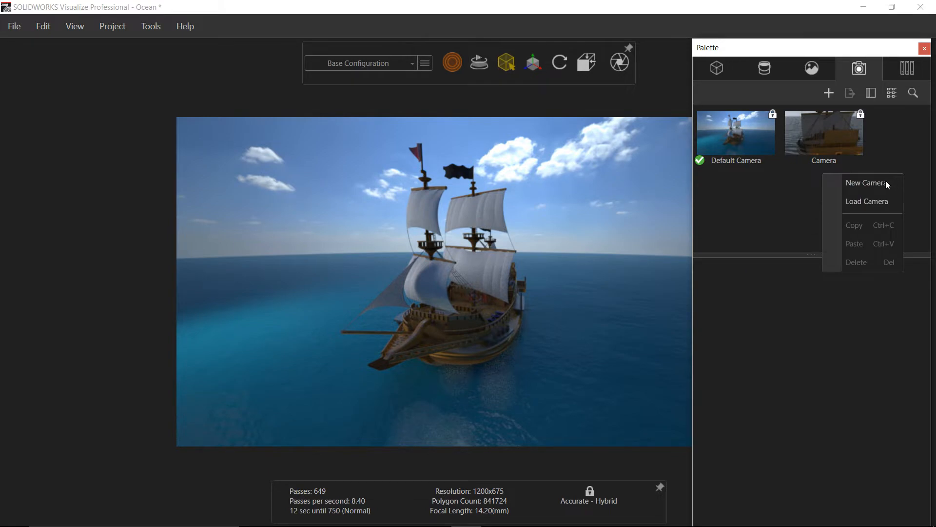
click(885, 181)
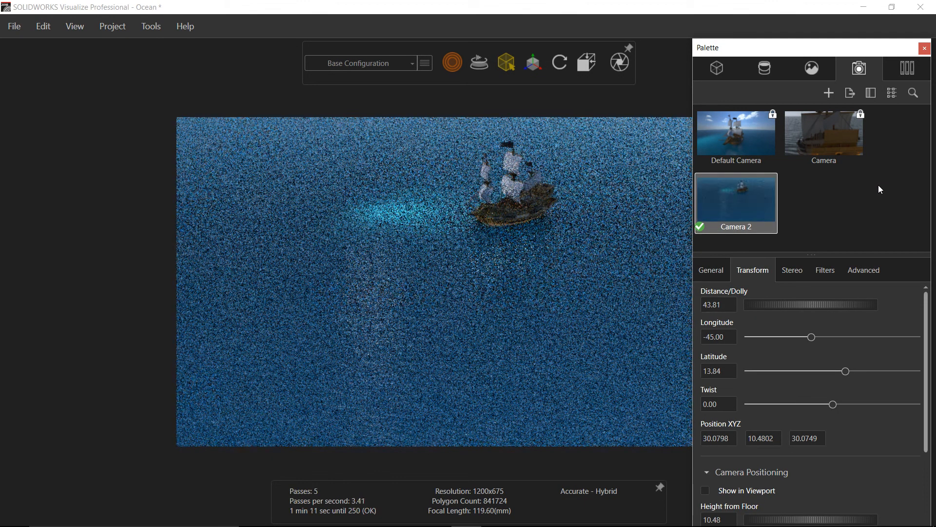
click(723, 270)
click(750, 306)
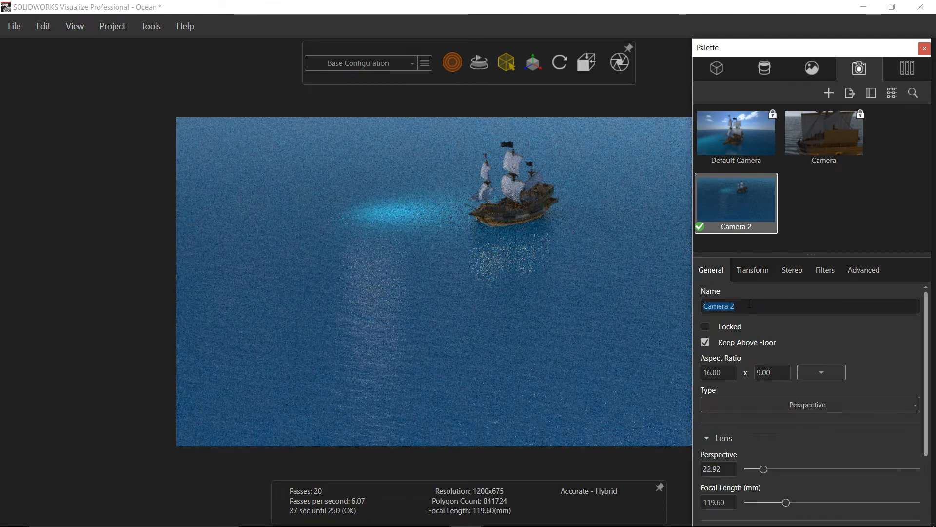
text(VR)
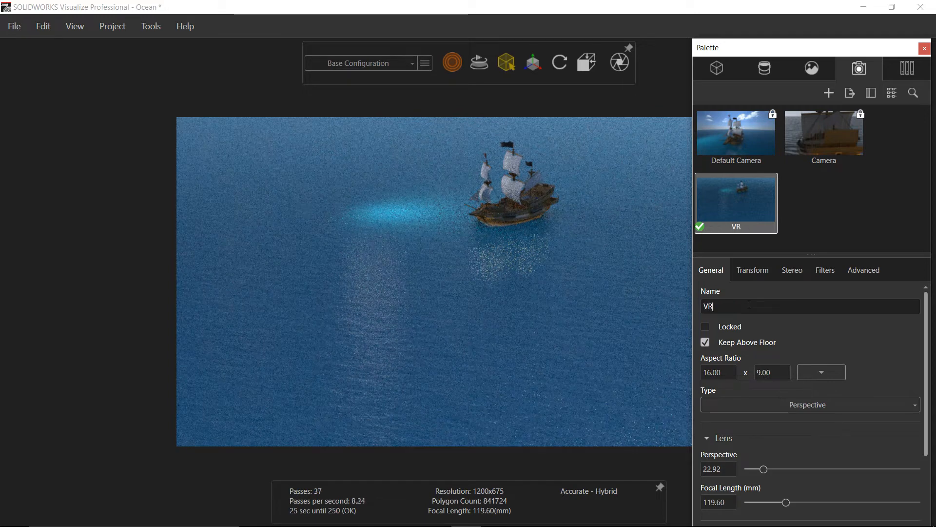
Frame the ship in the VR camera from a steep overhead angle at closer range.
click(763, 273)
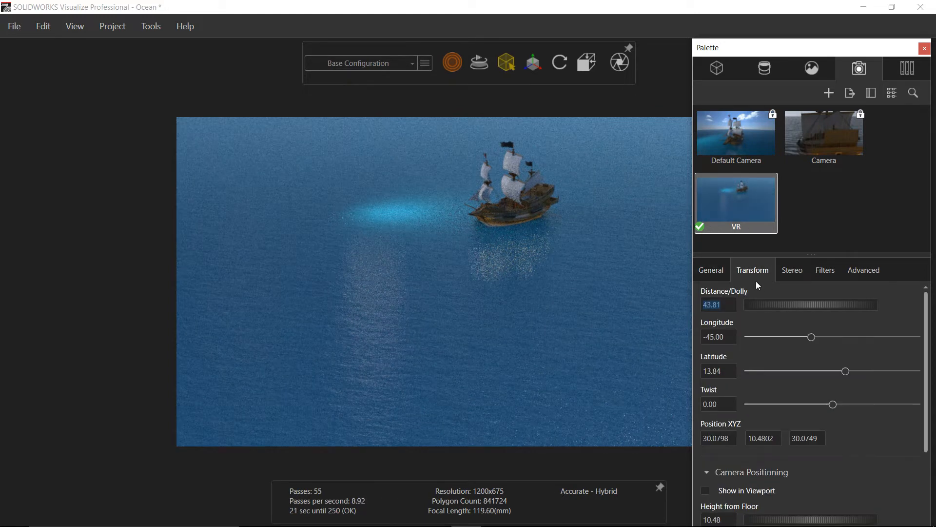
click(802, 228)
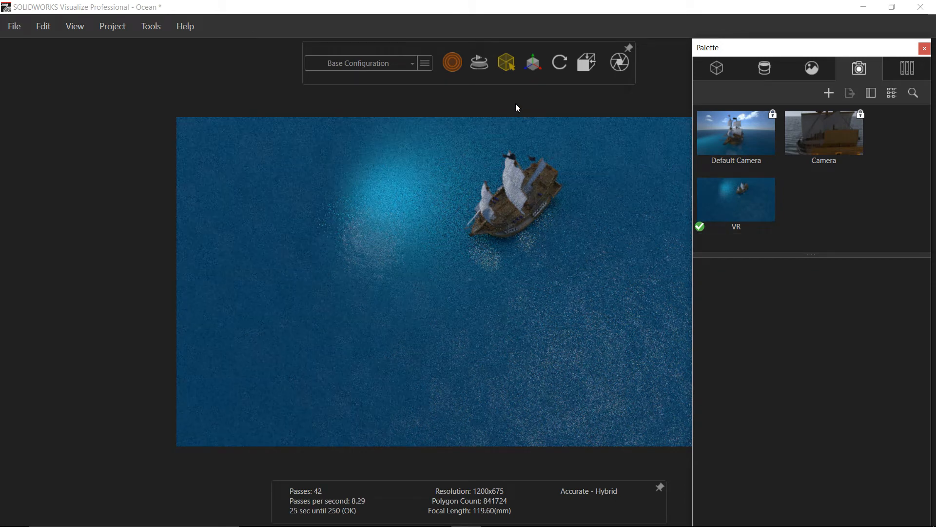
mouse_move(506, 63)
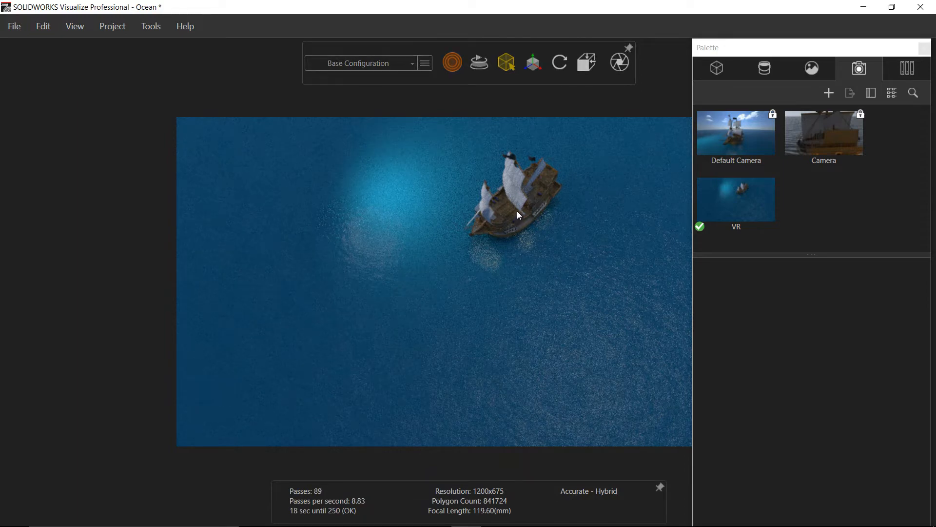
scroll(517, 209, up, 3)
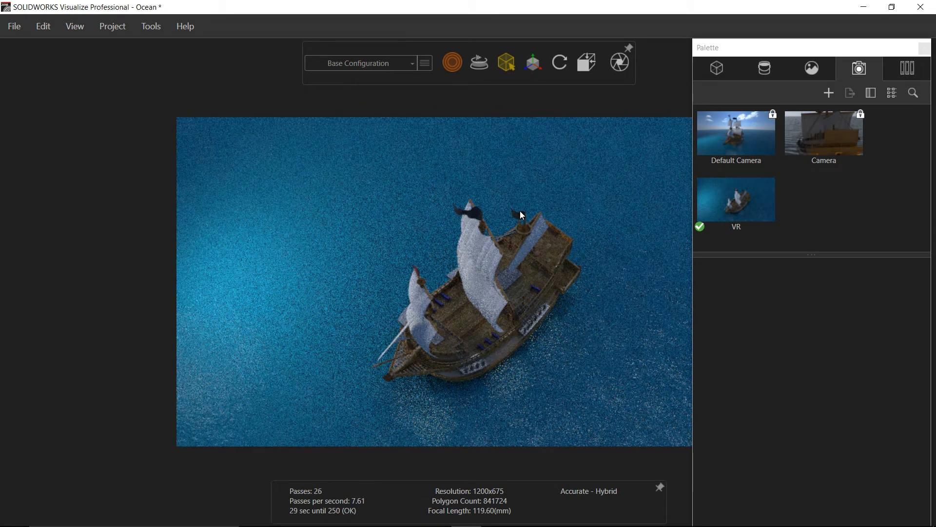
Open the render output settings and set the output mode to Interactive Image.
click(619, 67)
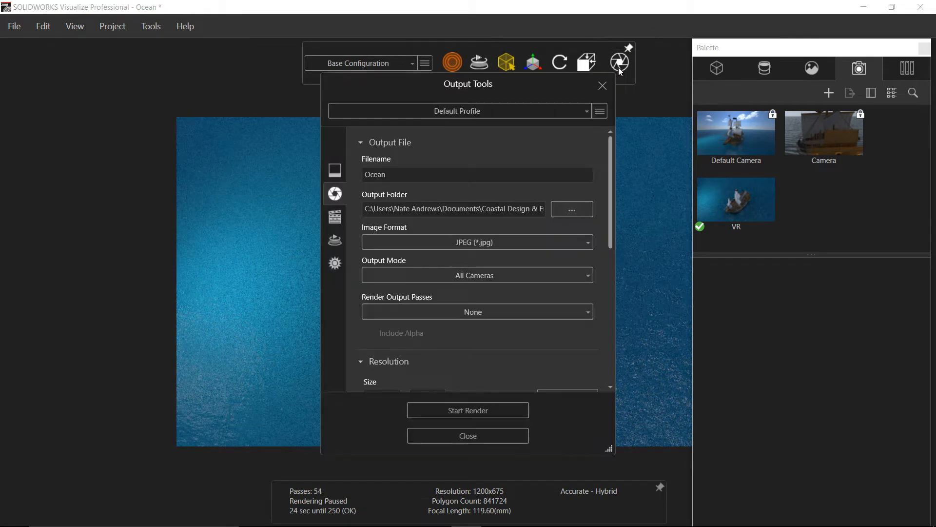
drag(610, 175, 601, 215)
click(537, 179)
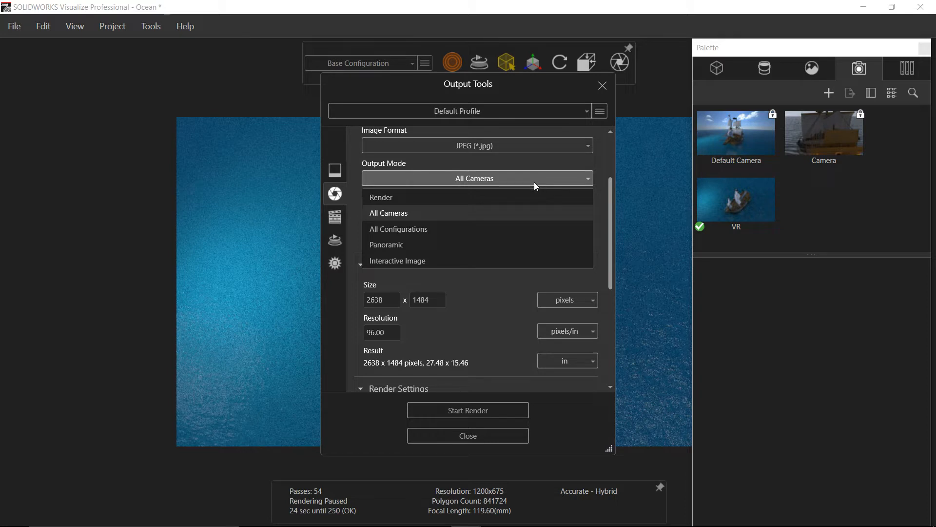
click(443, 263)
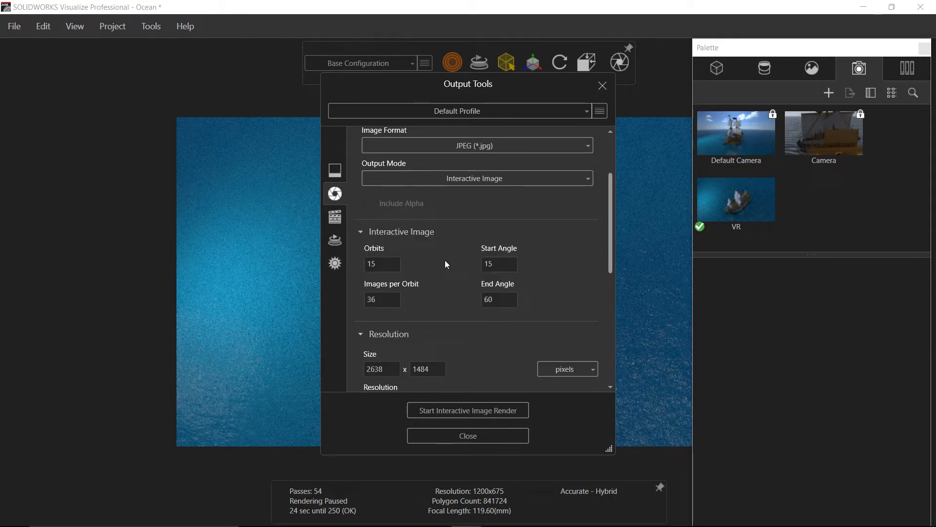
Set the interactive image to 18 orbits and 12 images per orbit.
drag(610, 224, 561, 251)
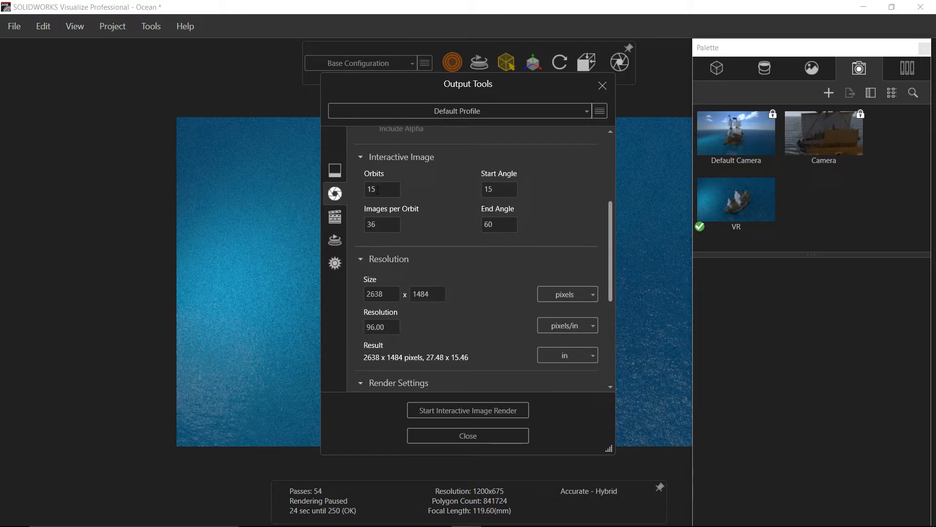
text(18)
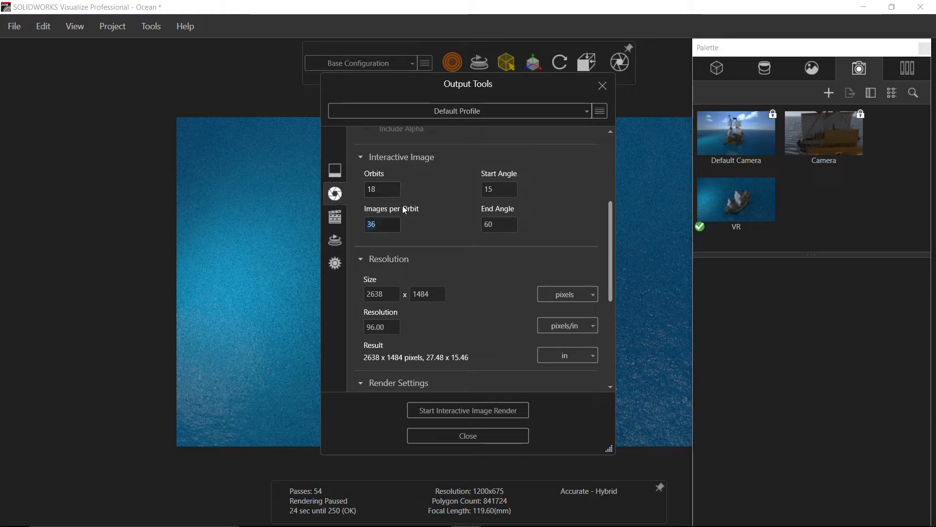
text(12)
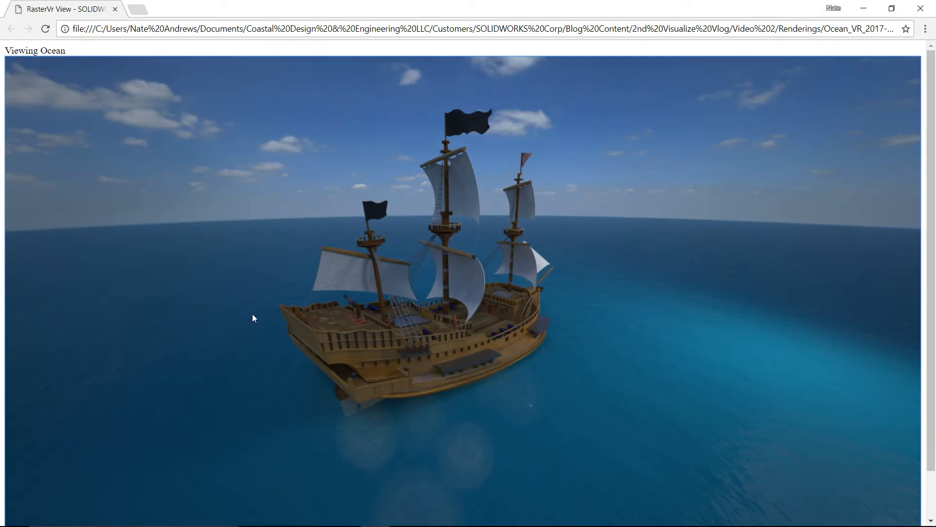
Switch to the rendered interactive image in the browser and rotate the ship through different side and overhead angles.
drag(253, 314, 407, 449)
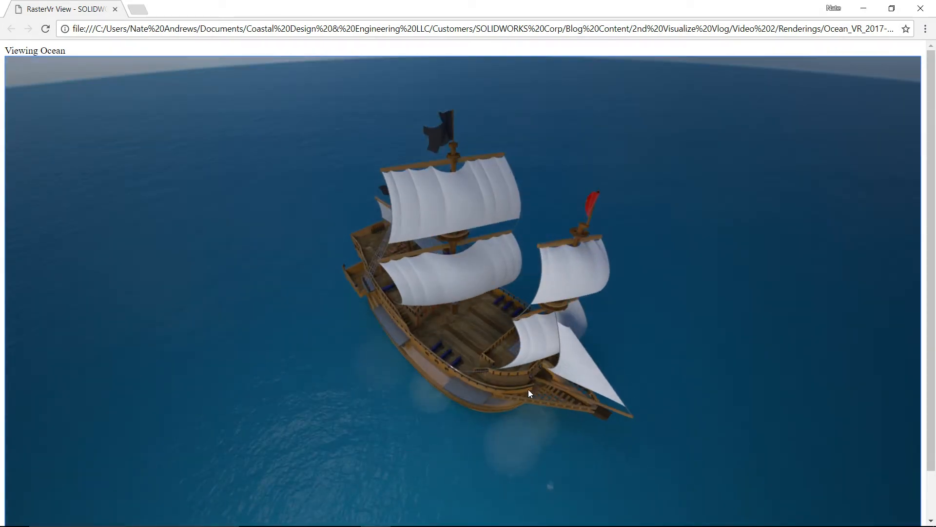
drag(528, 389, 429, 405)
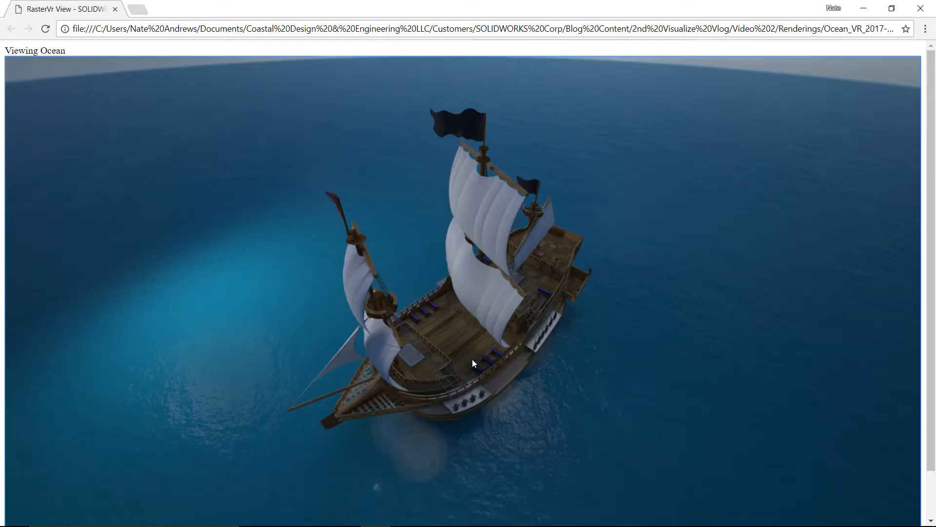
drag(473, 359, 472, 132)
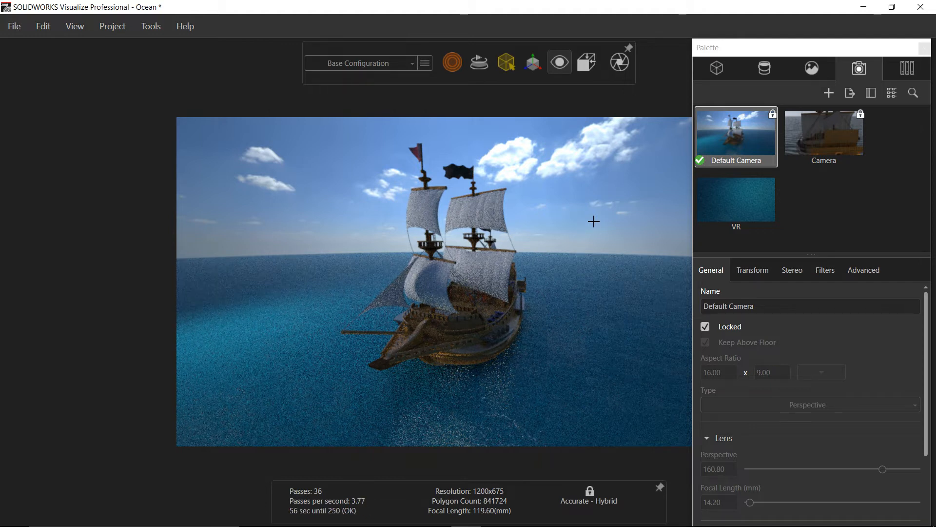
Add another new camera and bring its view around to the ship's stern at close range.
right_click(846, 220)
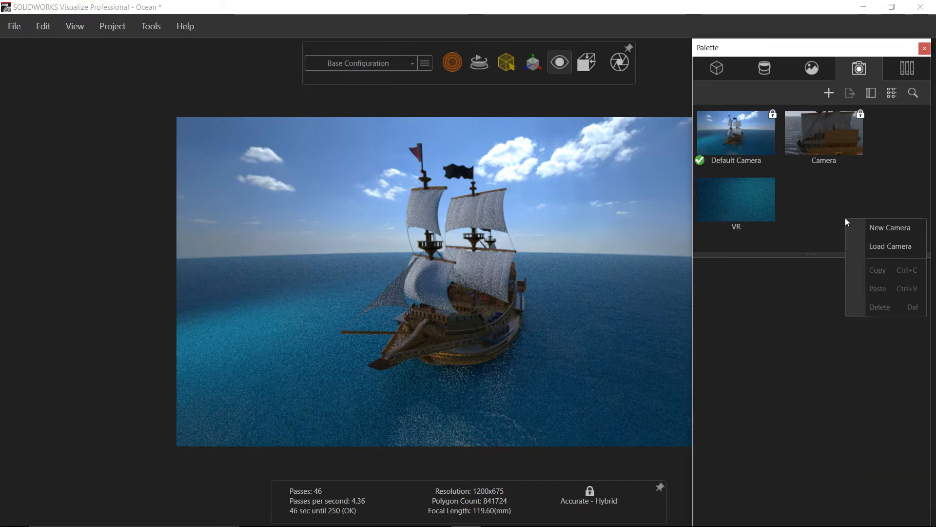
click(872, 227)
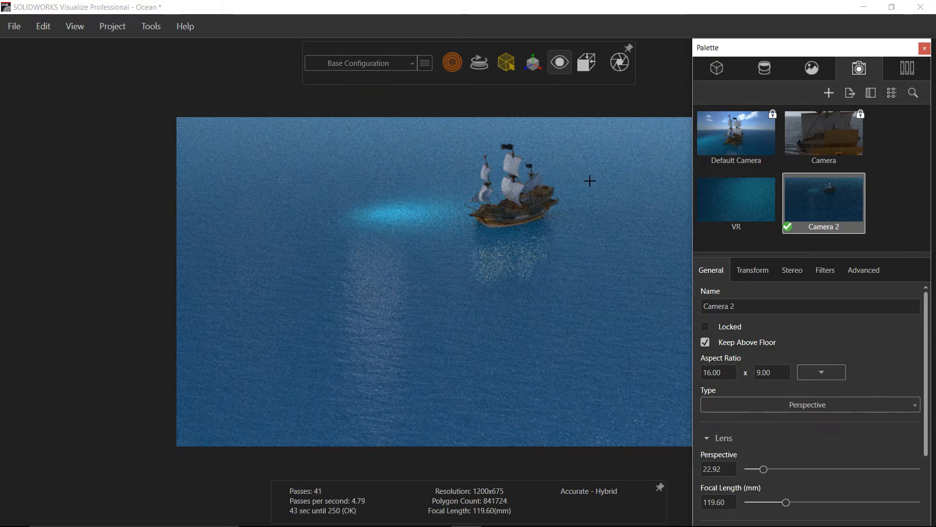
drag(587, 198, 94, 211)
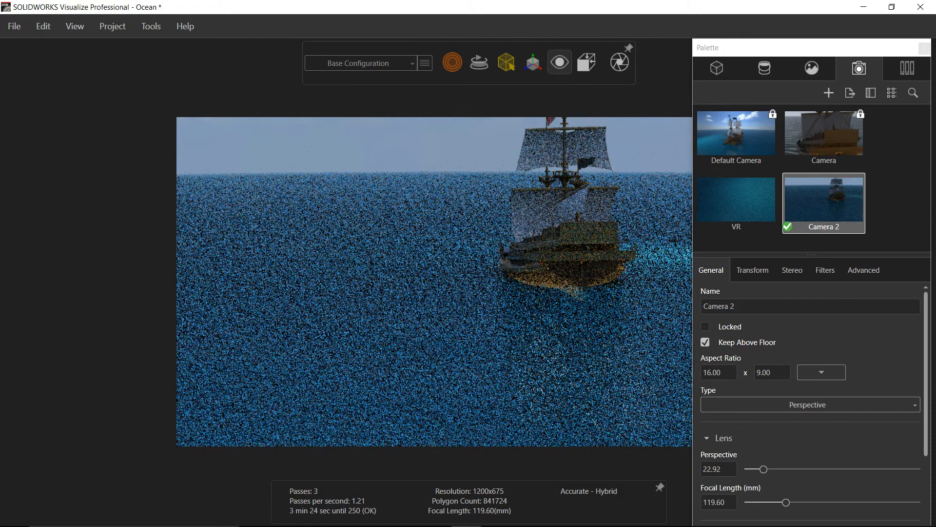
drag(675, 241, 651, 235)
scroll(522, 264, up, 3)
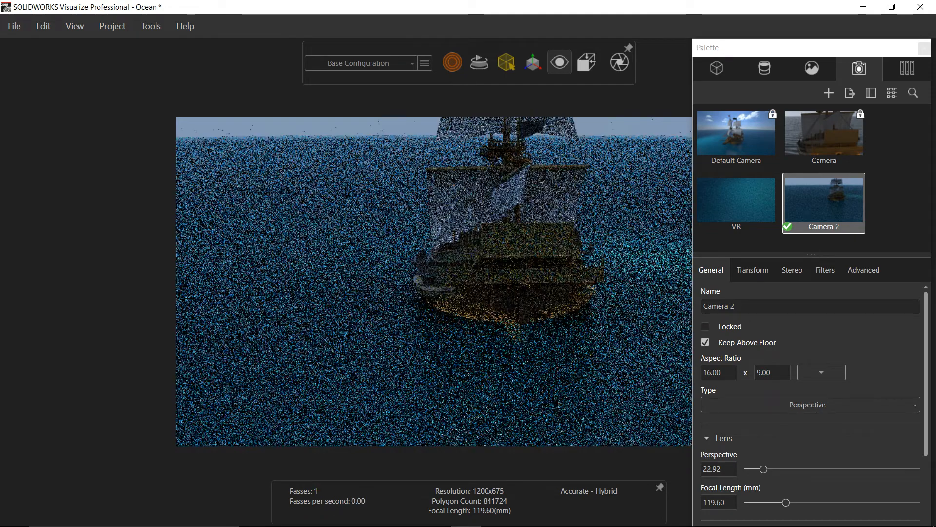
scroll(577, 206, up, 4)
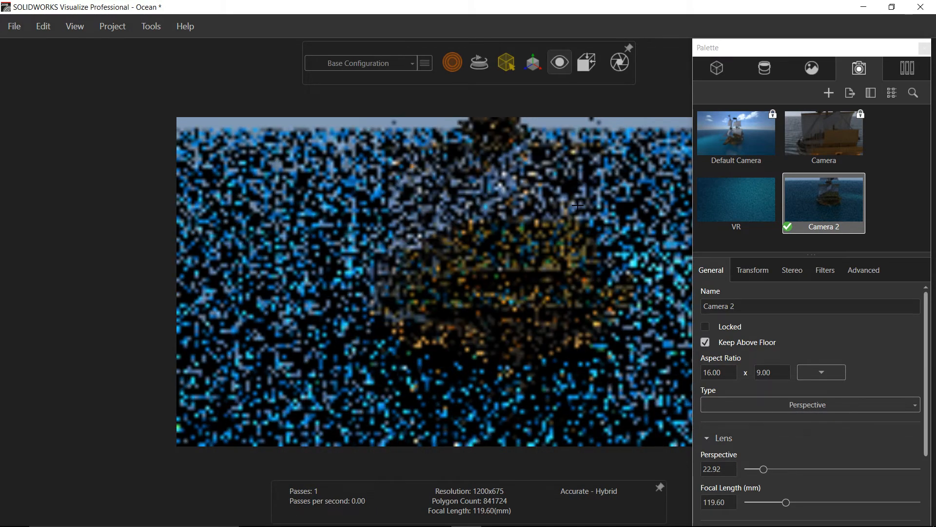
scroll(578, 205, up, 4)
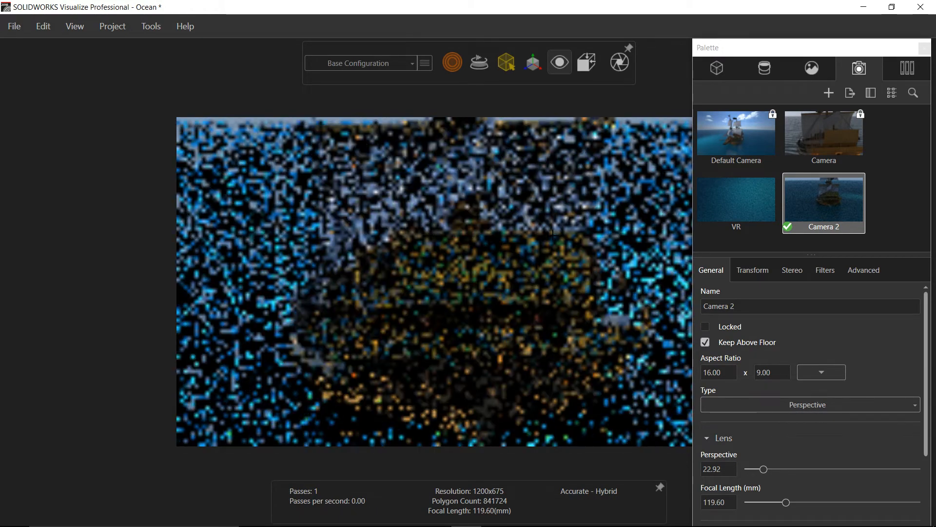
Position the new camera on deck just behind the ship's wheel and change its type to 360.
drag(553, 234, 488, 270)
scroll(460, 265, up, 5)
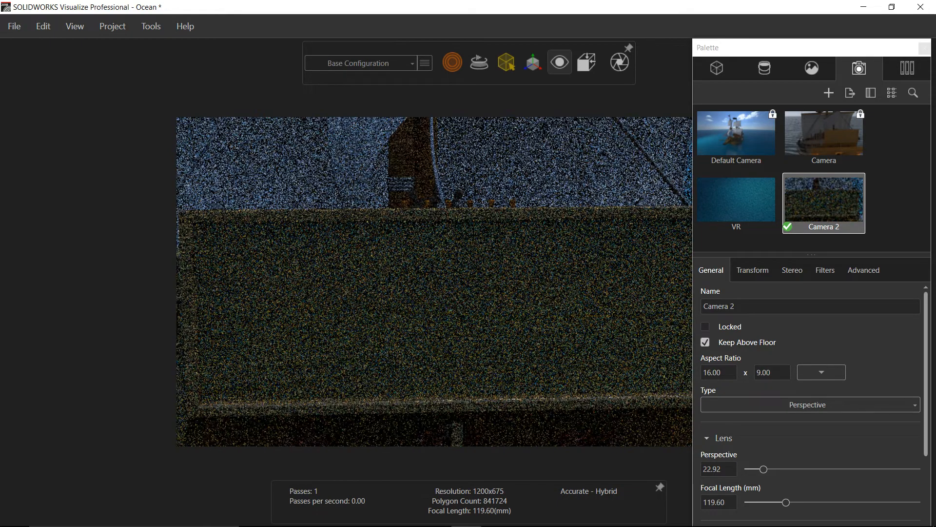
scroll(472, 231, up, 5)
drag(471, 231, 512, 130)
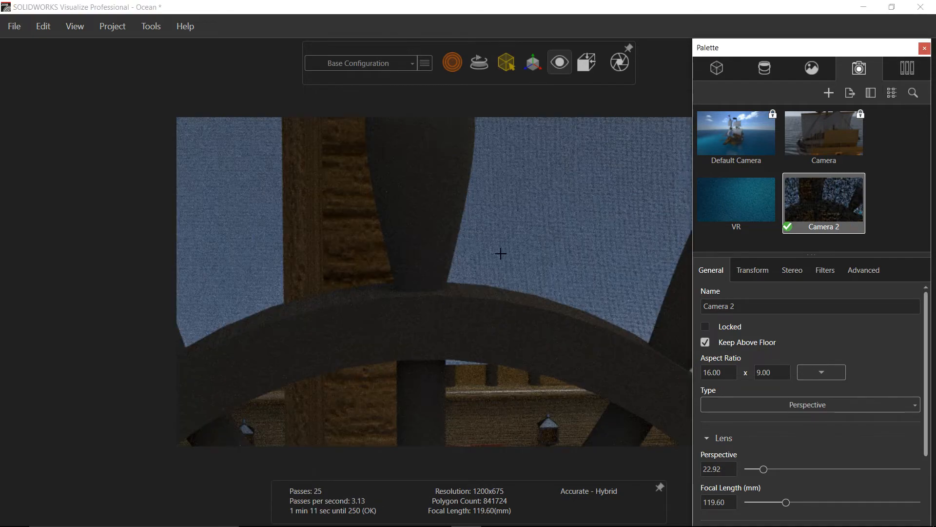
drag(508, 195, 508, 268)
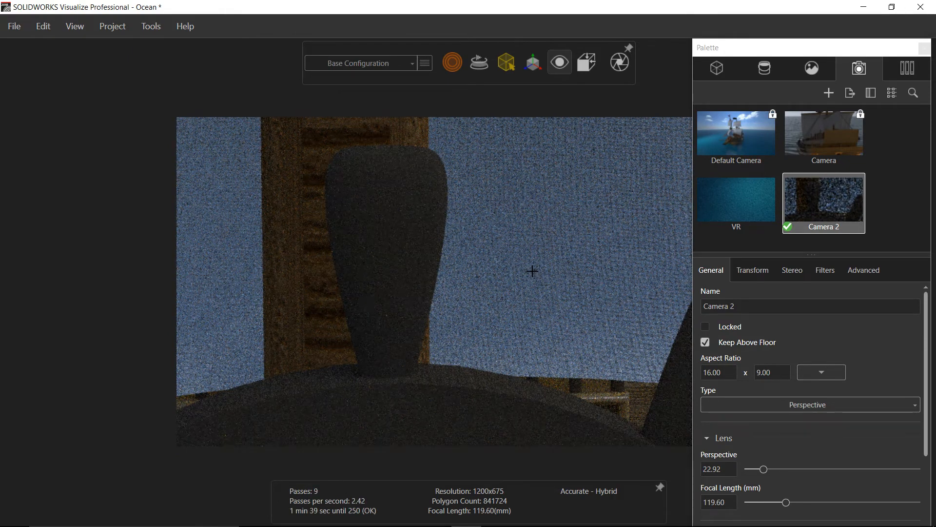
click(828, 403)
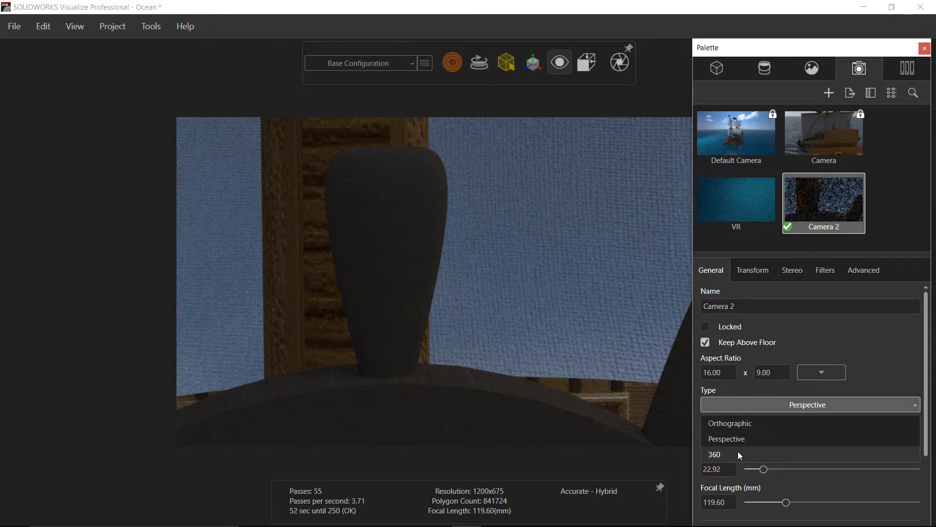
click(739, 451)
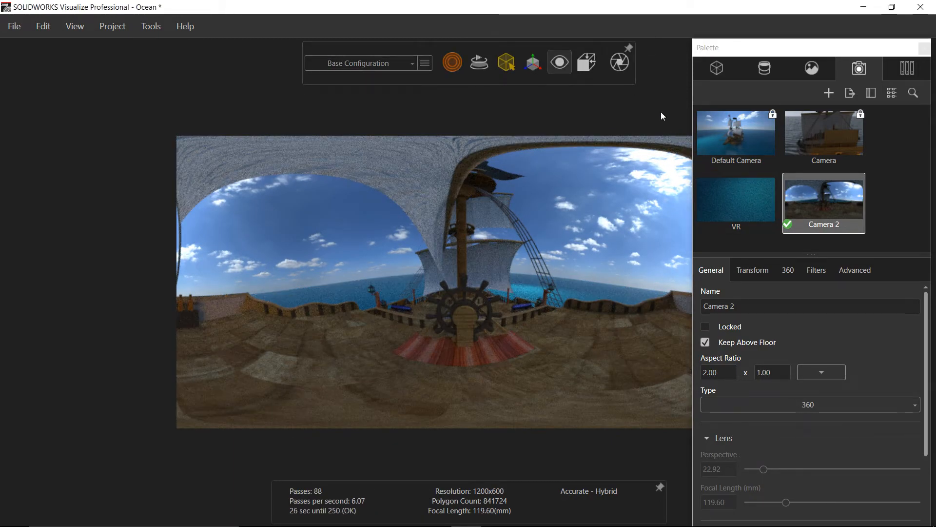
Set the render output mode to Panoramic with virtual reality playback embedded for social media, and send the job to the queue.
click(619, 67)
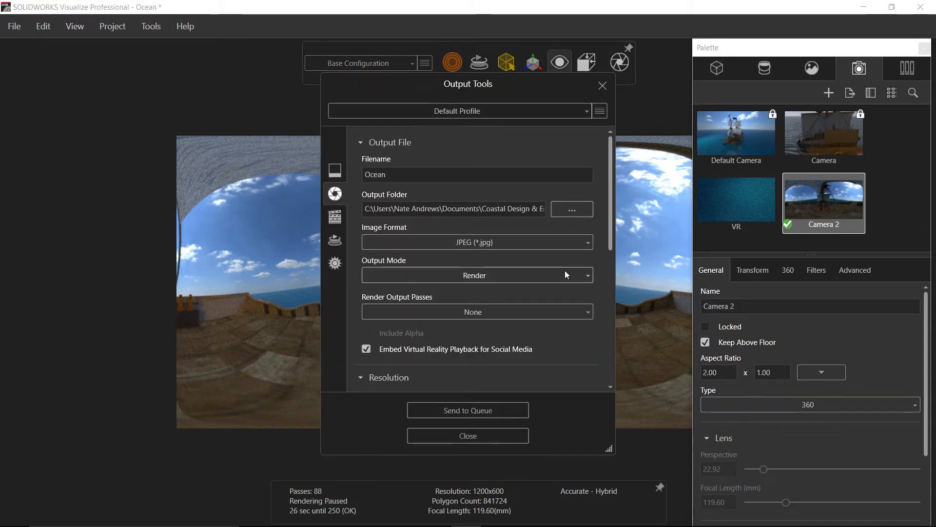
click(547, 274)
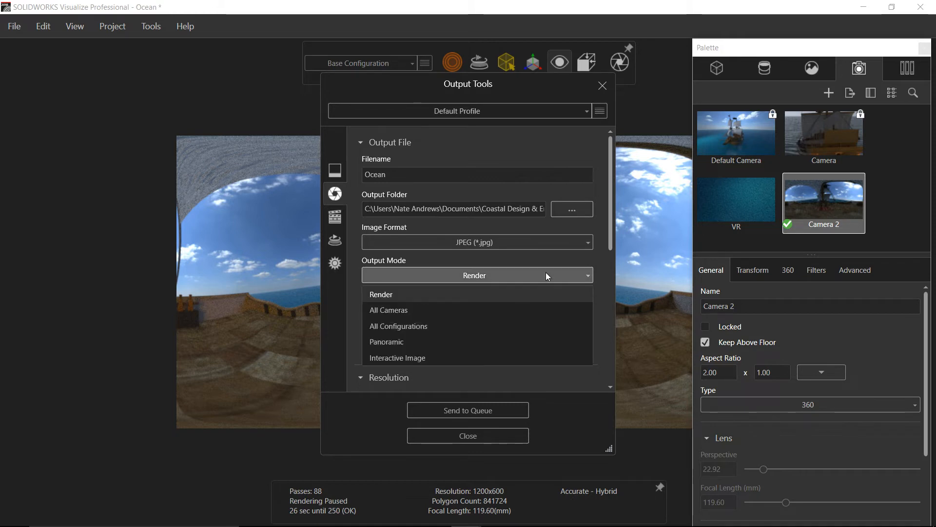
click(480, 341)
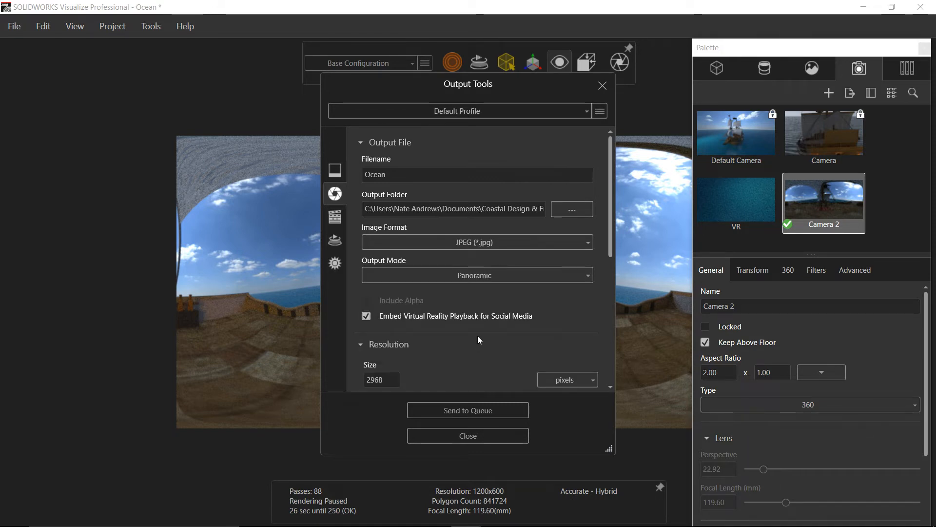
mouse_move(396, 318)
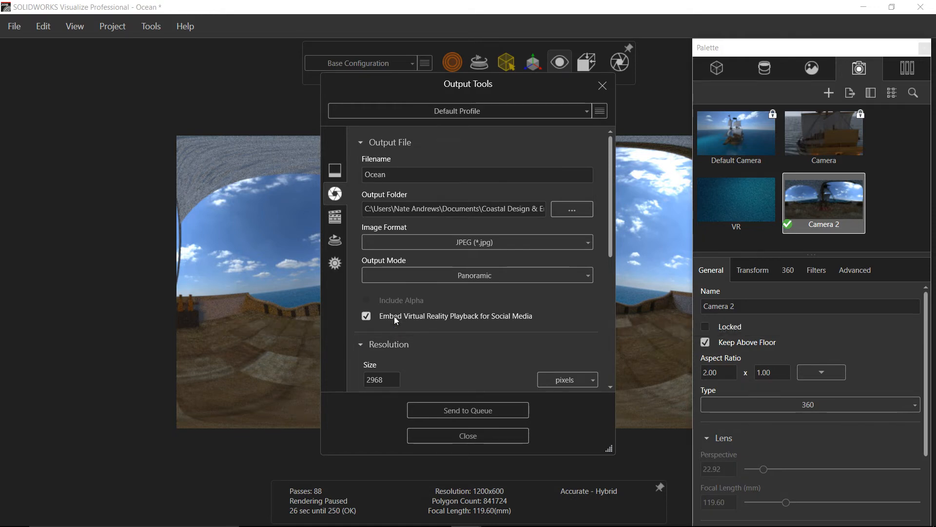
click(484, 411)
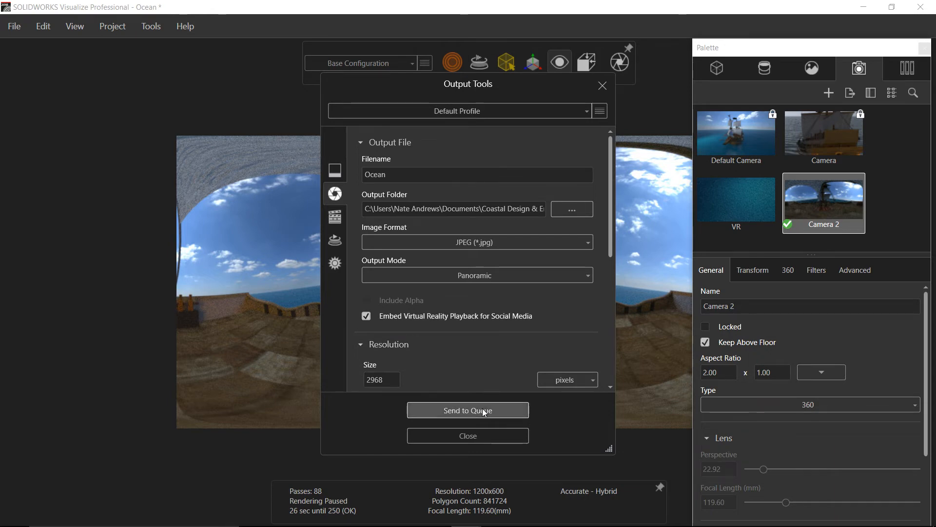